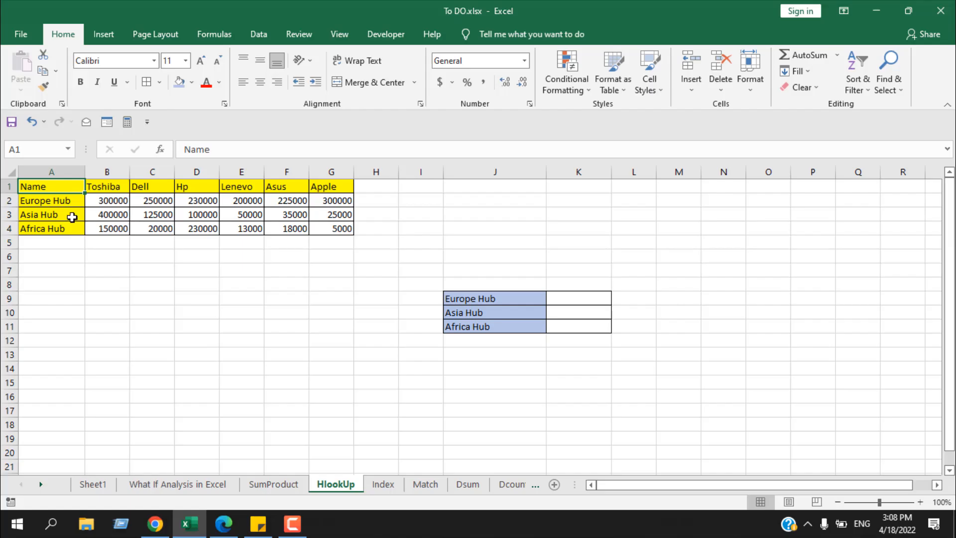
Examine the source table's brand headers, hub names and Toshiba figures, and the empty hub results table in J9:K11
{"action": "left_click", "coordinate": [97, 186]}
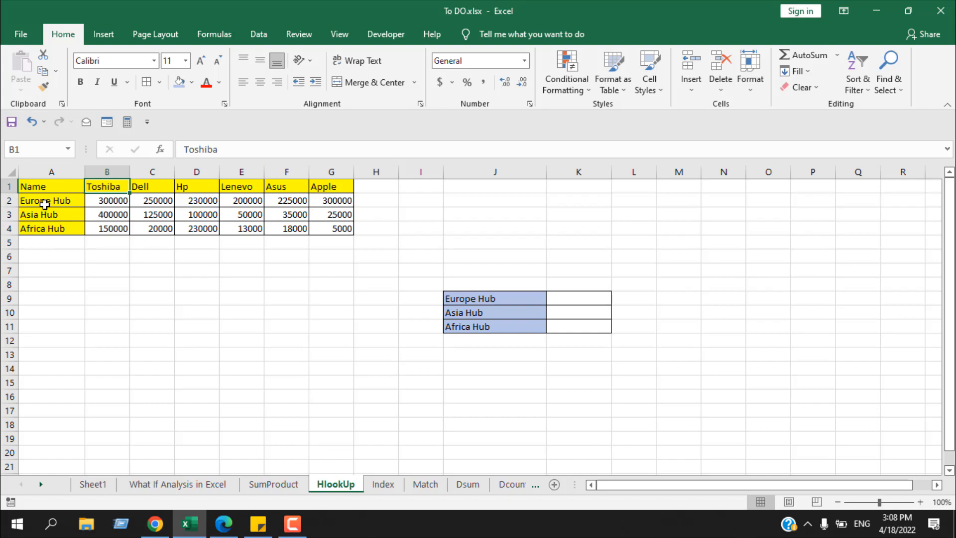
{"action": "left_click_drag", "start_coordinate": [44, 203], "coordinate": [43, 228]}
{"action": "left_click", "coordinate": [97, 284]}
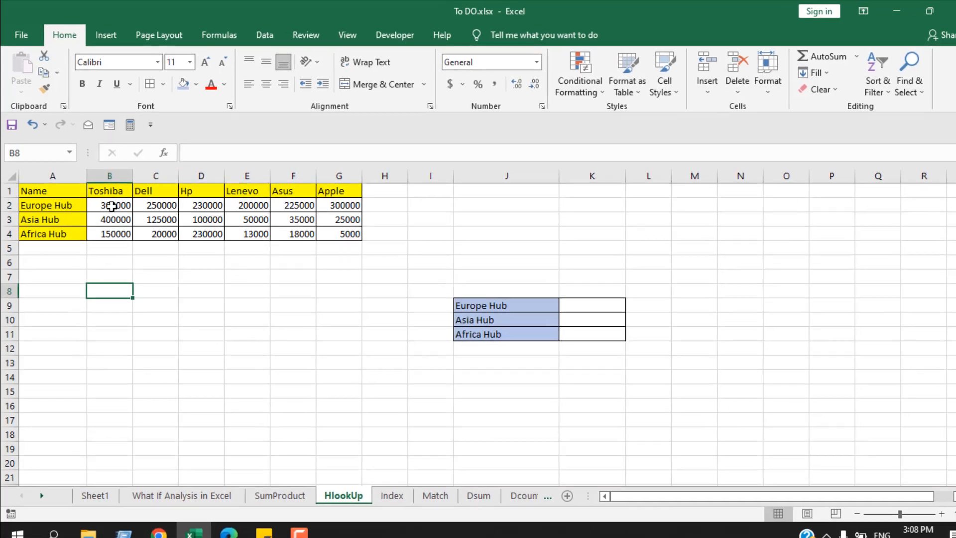
{"action": "left_click_drag", "start_coordinate": [112, 206], "coordinate": [110, 232]}
{"action": "left_click", "coordinate": [264, 289]}
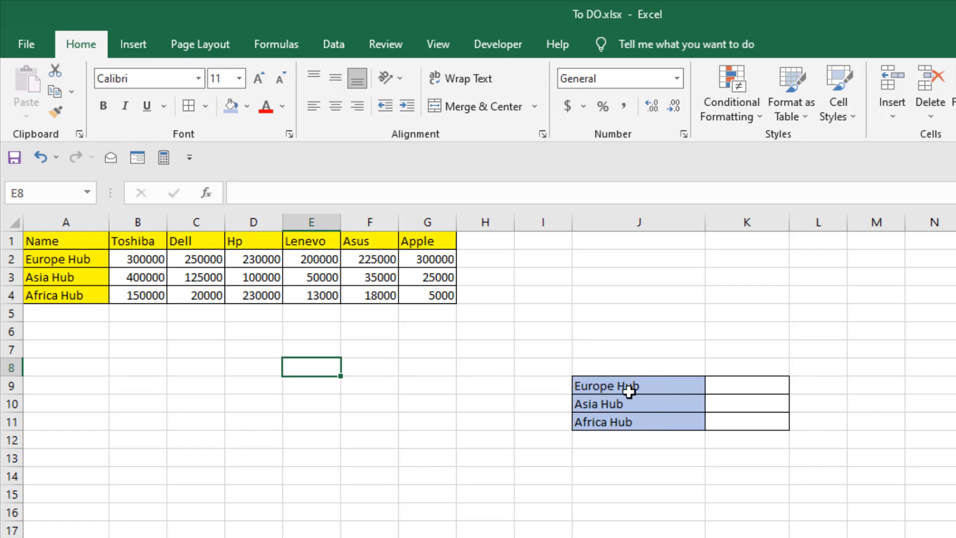
{"action": "left_click", "coordinate": [744, 364]}
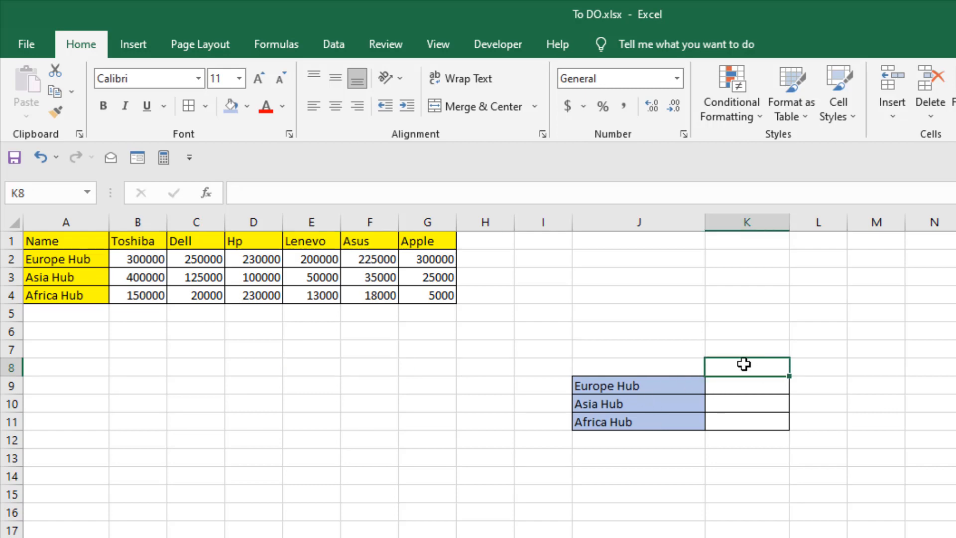
{"action": "left_click", "coordinate": [656, 386]}
{"action": "left_click", "coordinate": [731, 389]}
{"action": "key", "text": "Return"}
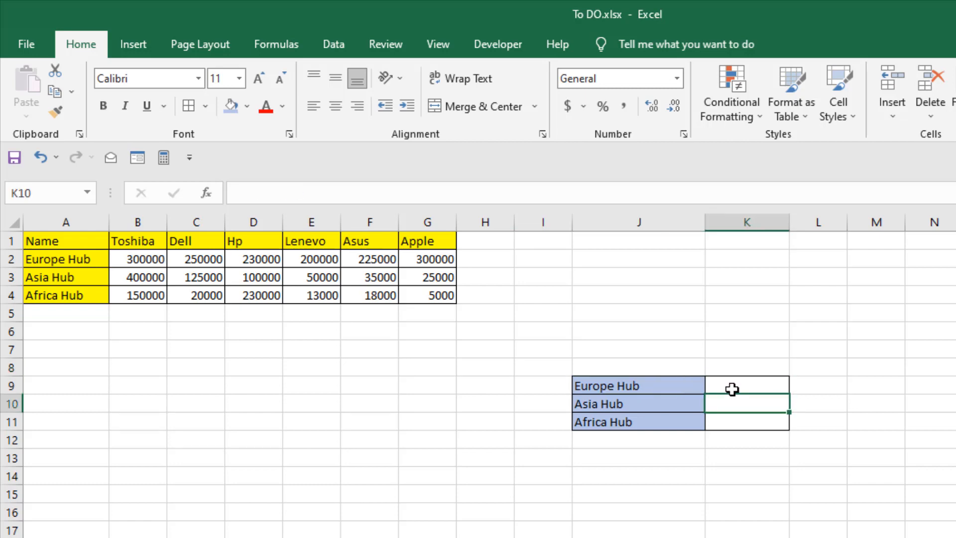
{"action": "left_click", "coordinate": [737, 419]}
Enter Dell in K8 as the heading above the hub results column
{"action": "left_click", "coordinate": [731, 371]}
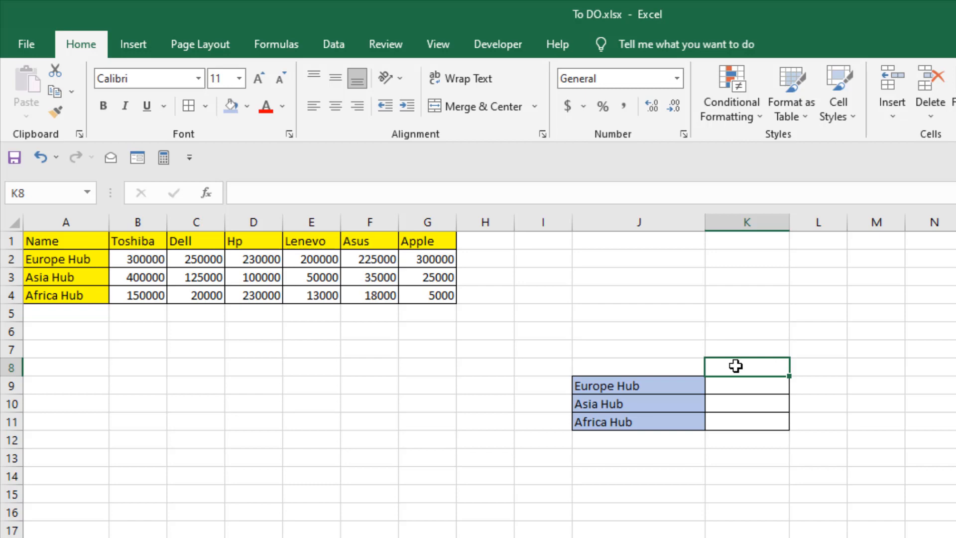
{"action": "type", "text": "Dell"}
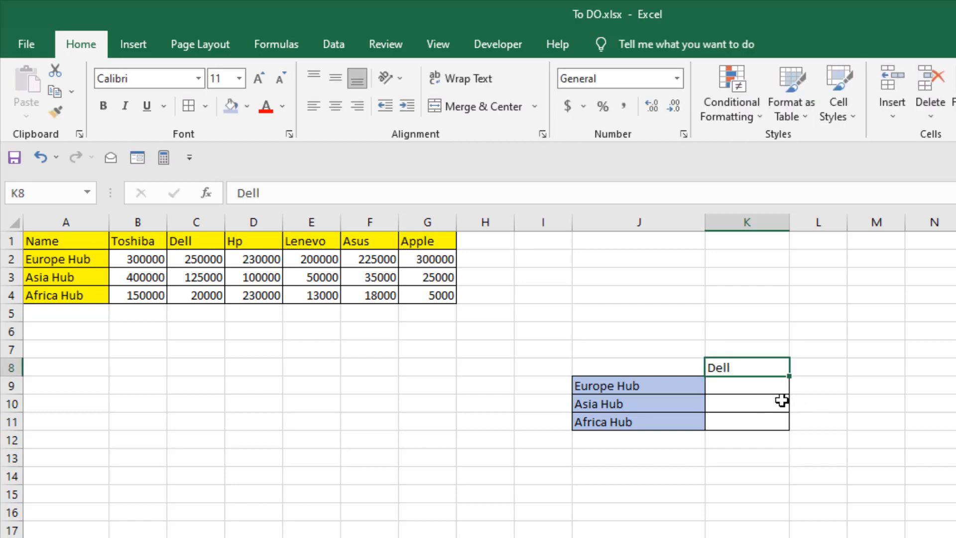
Begin an HLOOKUP formula in K9 for Europe Hub, with K8 as the lookup value and A1:G4 as the table array
{"action": "left_click", "coordinate": [740, 387]}
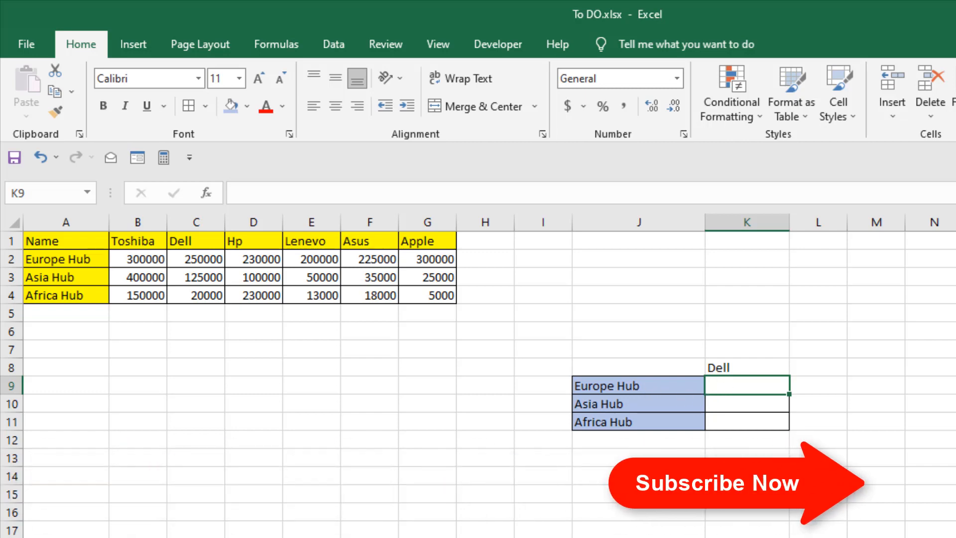
{"action": "type", "text": "="}
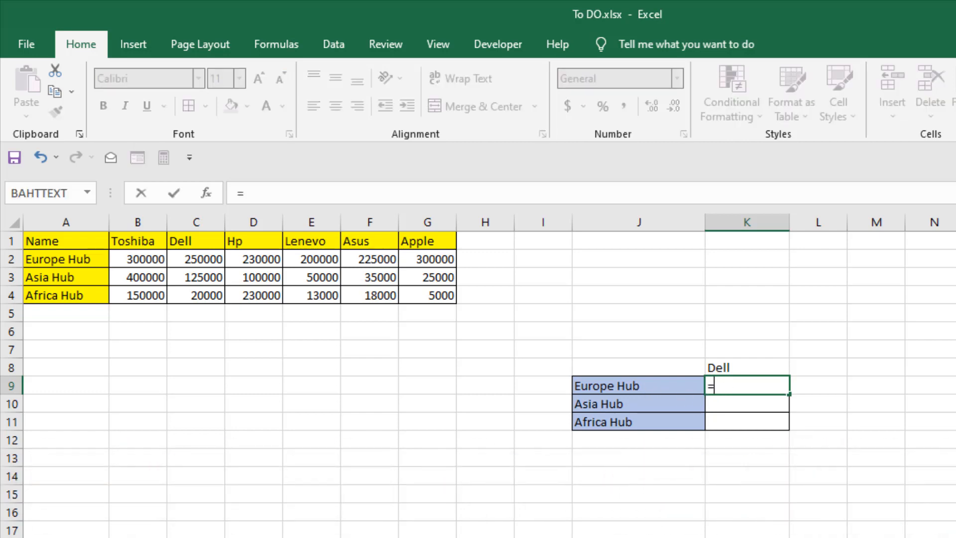
{"action": "type", "text": "H"}
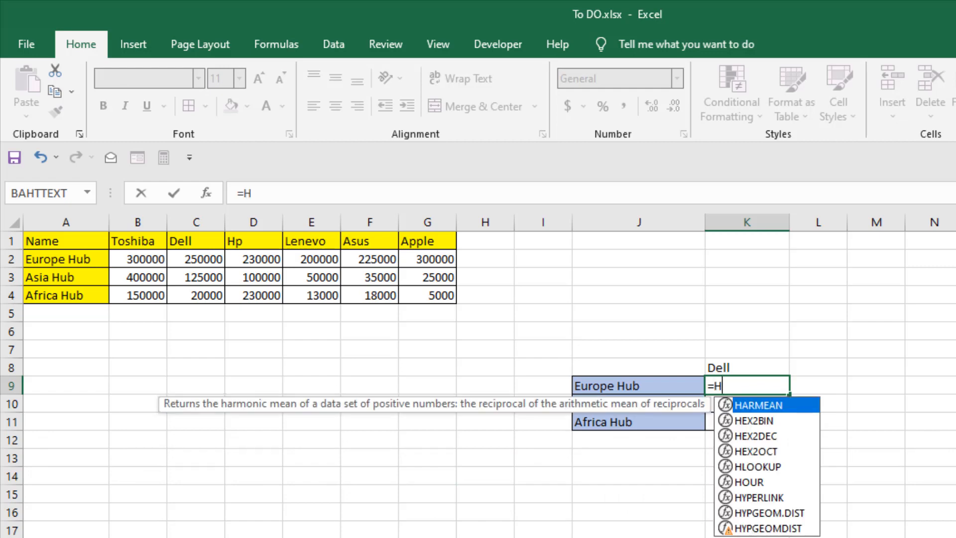
{"action": "type", "text": "loo"}
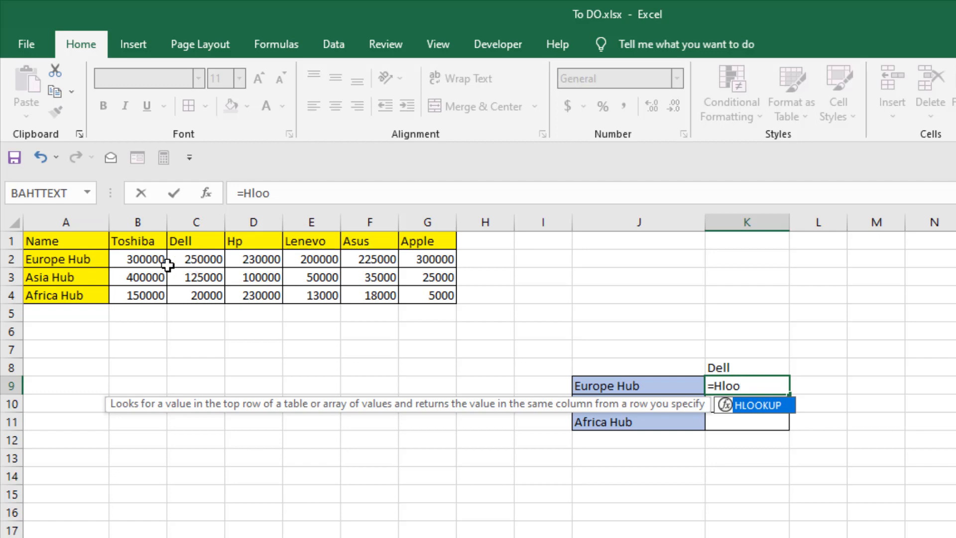
{"action": "double_click", "coordinate": [766, 401]}
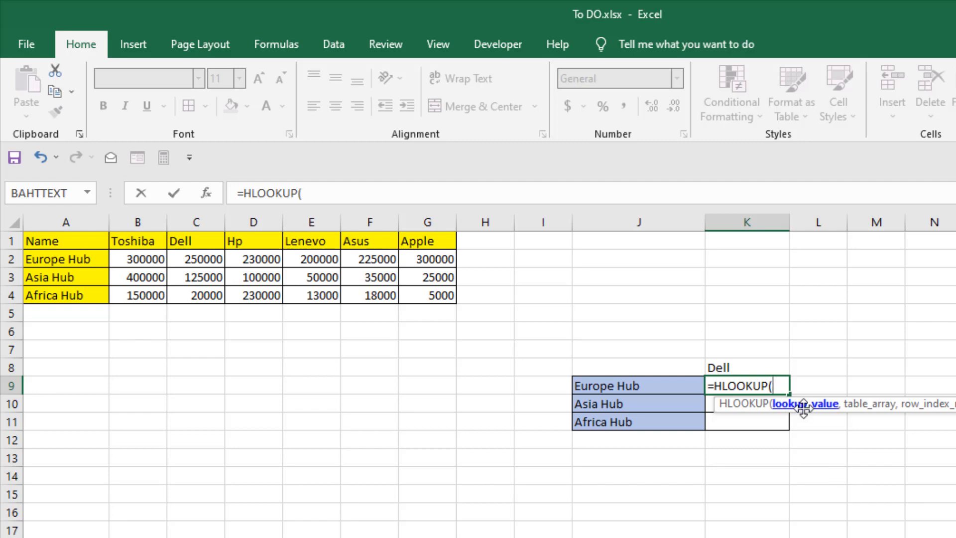
{"action": "left_click", "coordinate": [757, 369]}
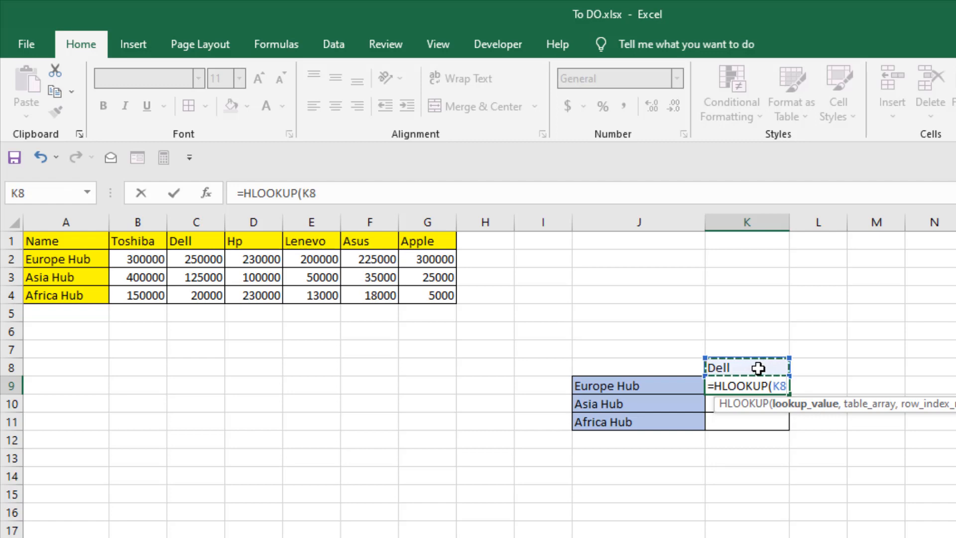
{"action": "type", "text": ","}
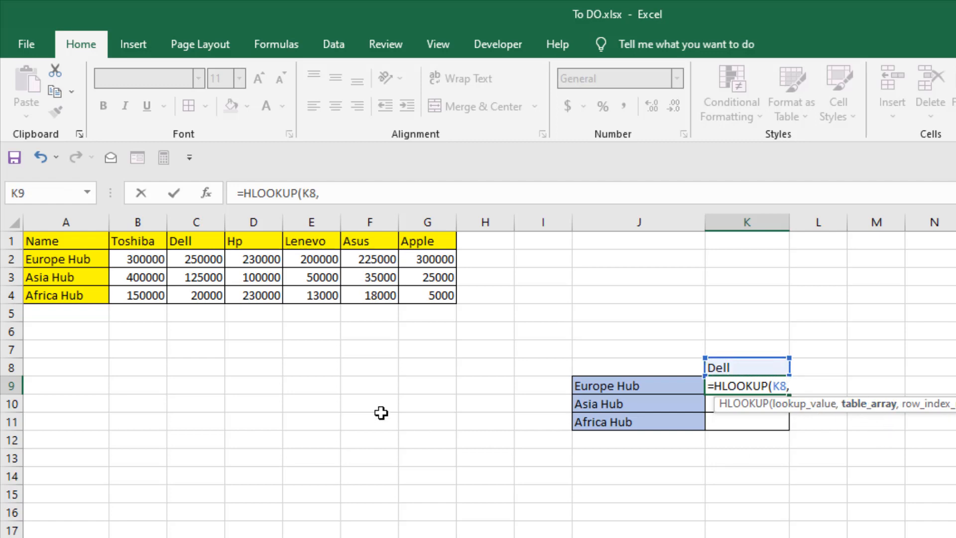
{"action": "left_click_drag", "start_coordinate": [39, 240], "coordinate": [427, 296]}
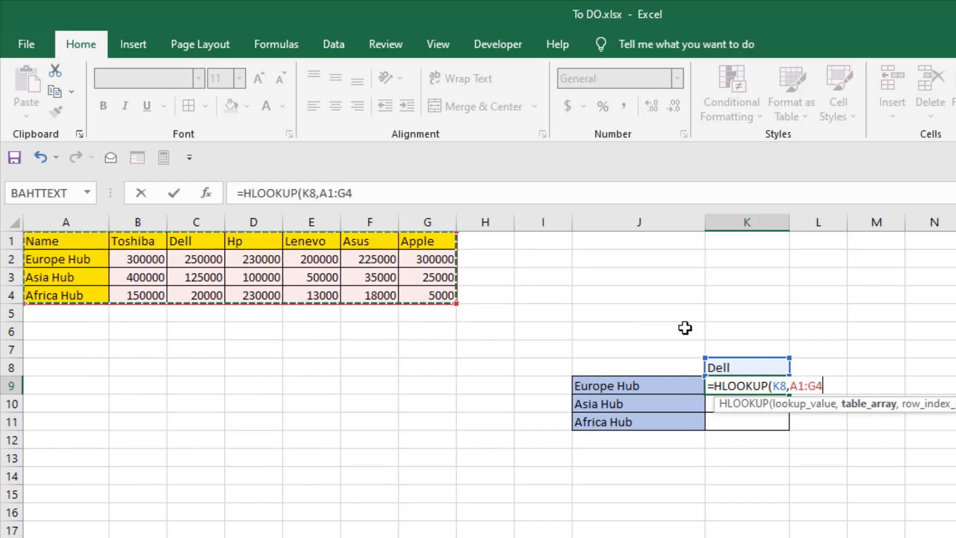
Complete the K9 formula's arguments with row index 2 and FALSE for an exact match
{"action": "type", "text": ",2"}
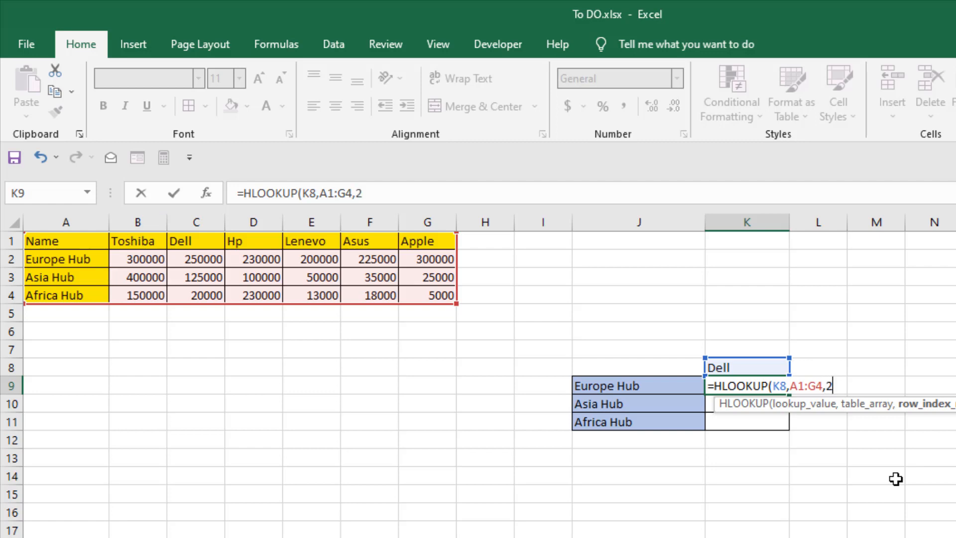
{"action": "type", "text": ","}
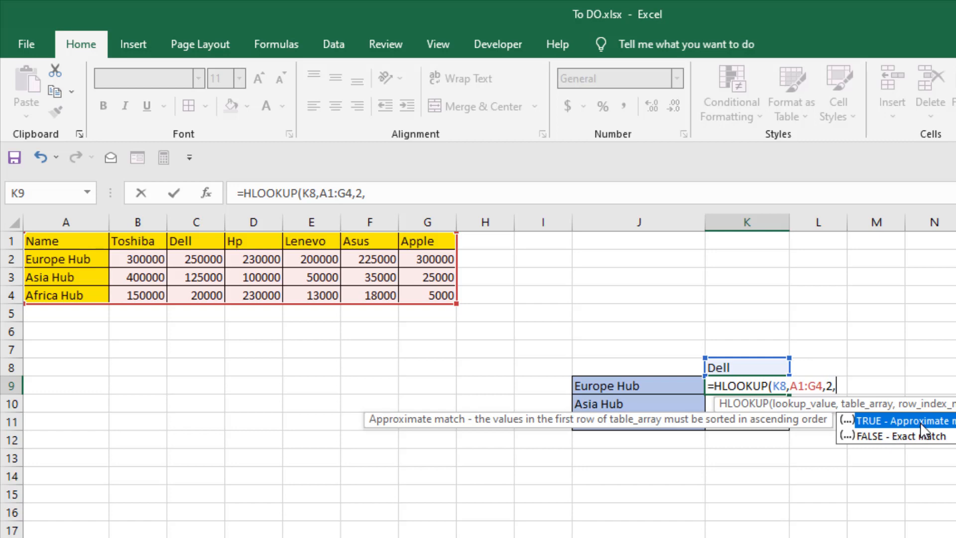
{"action": "double_click", "coordinate": [887, 436]}
{"action": "type", "text": ")"}
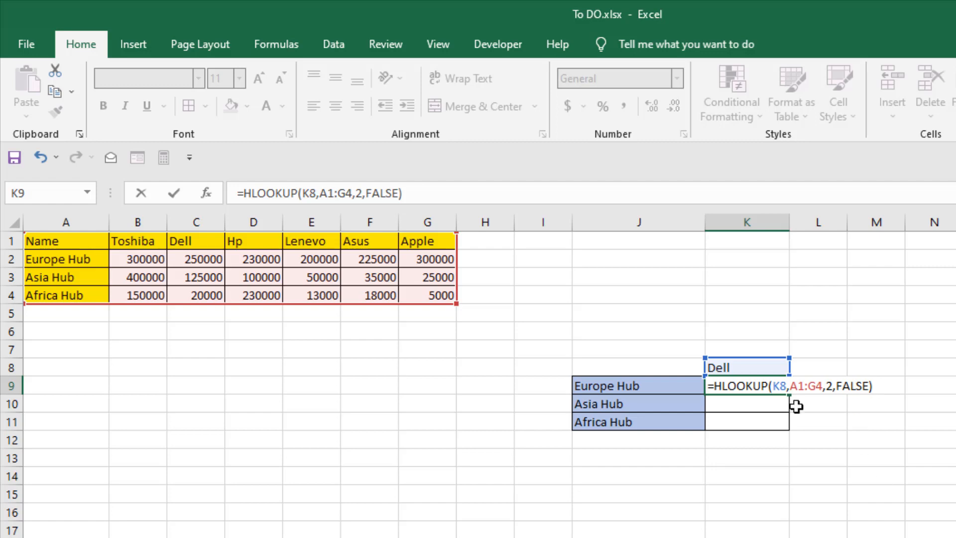
Make the K8 and A1:G4 references absolute in the K9 formula and commit it
{"action": "left_click", "coordinate": [781, 384]}
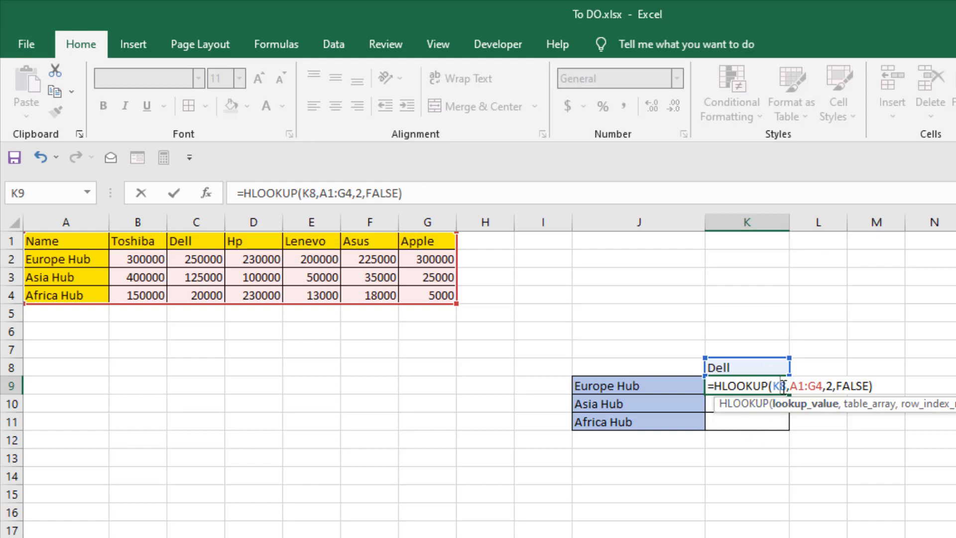
{"action": "key", "text": "F4"}
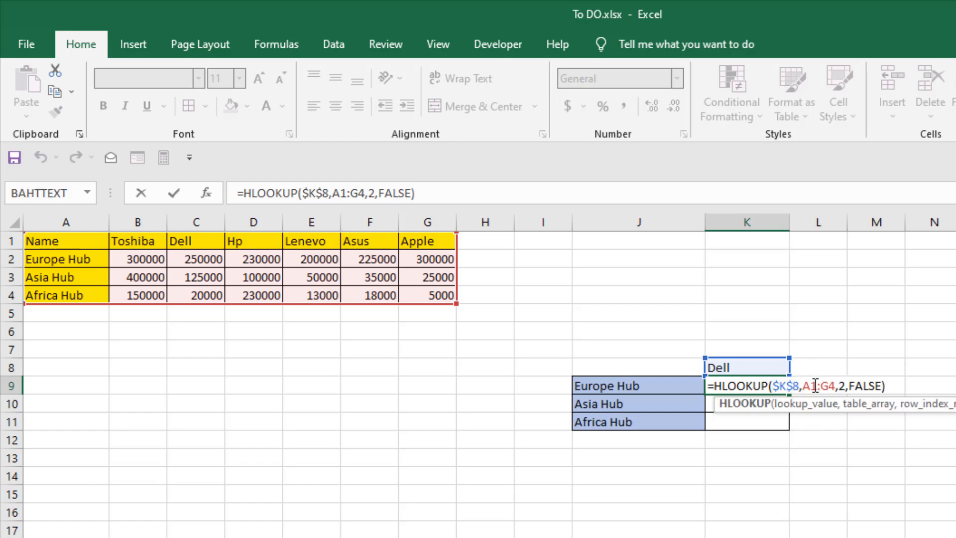
{"action": "left_click_drag", "start_coordinate": [803, 386], "coordinate": [835, 387]}
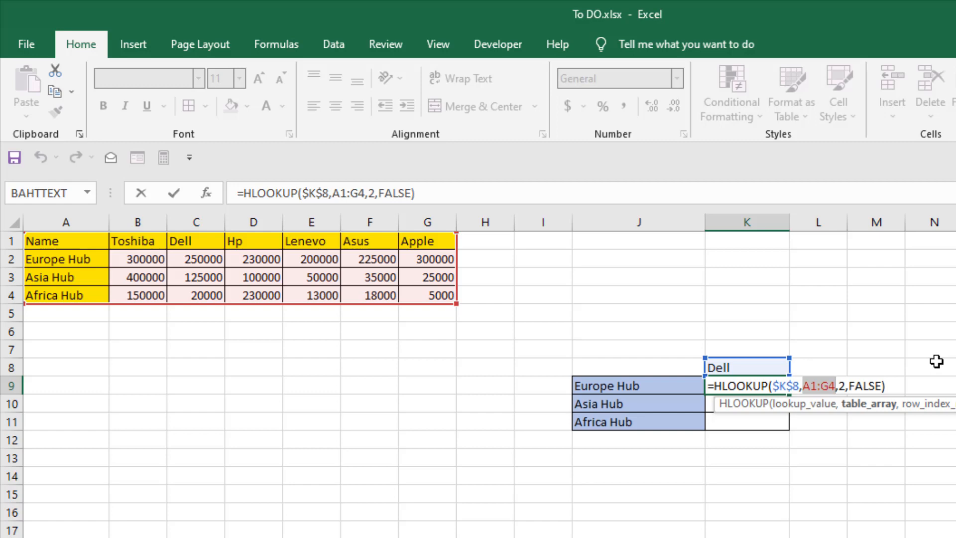
{"action": "key", "text": "F4"}
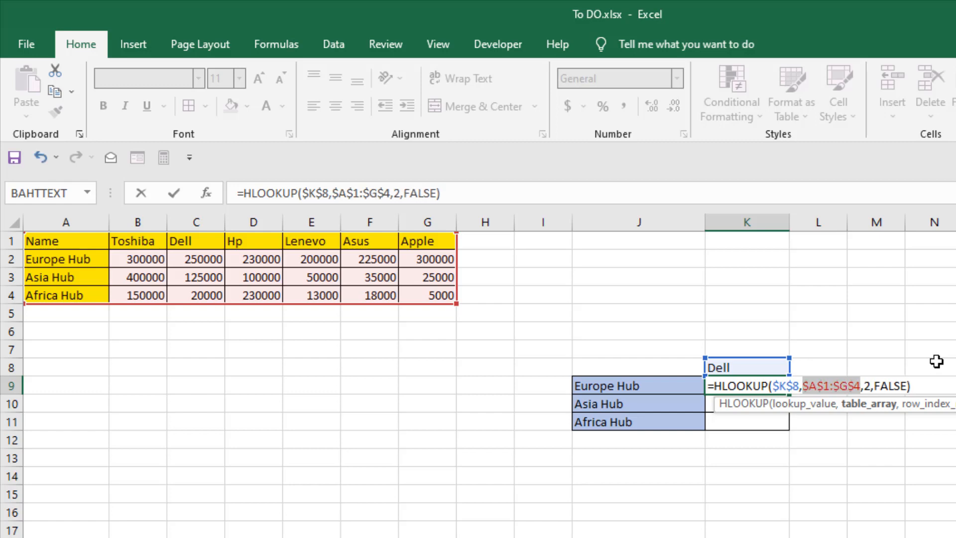
{"action": "left_click", "coordinate": [860, 386]}
{"action": "key", "text": "Return"}
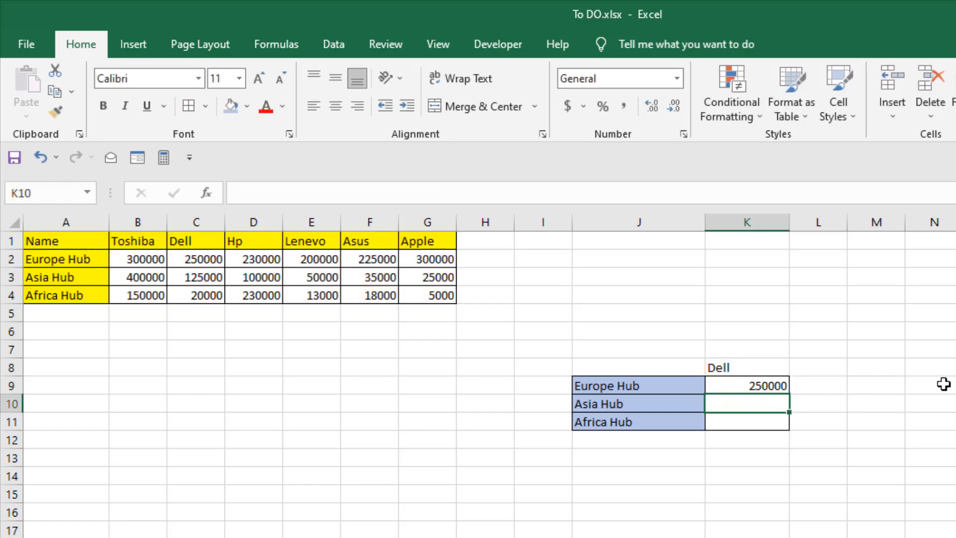
Compare the Europe Hub result in K9 with the Dell figure for Europe Hub in the source table
{"action": "left_click", "coordinate": [745, 386]}
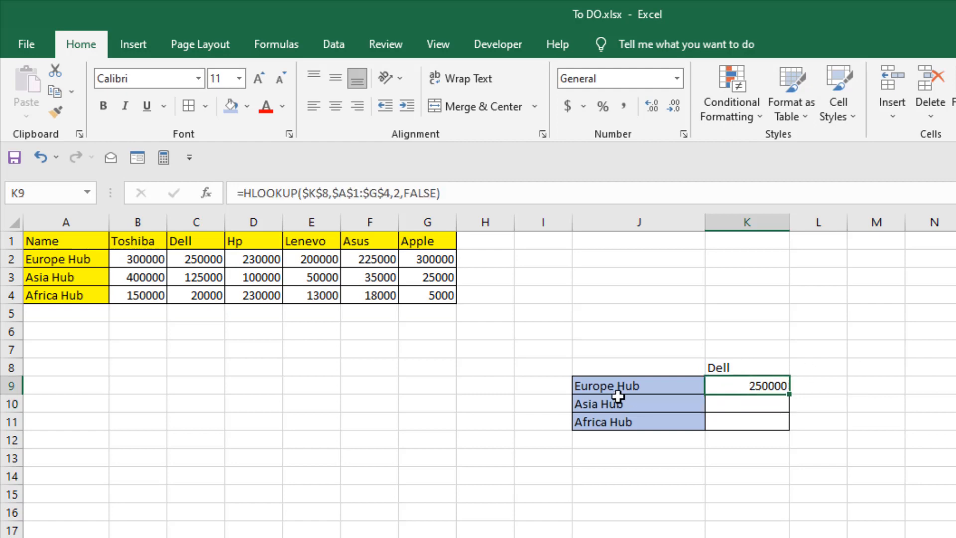
{"action": "left_click", "coordinate": [715, 369]}
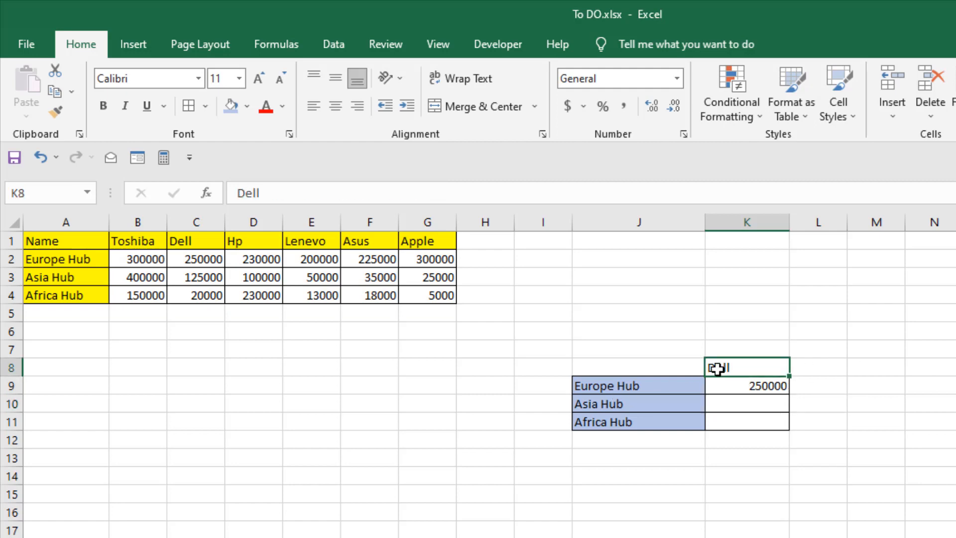
{"action": "left_click", "coordinate": [178, 239]}
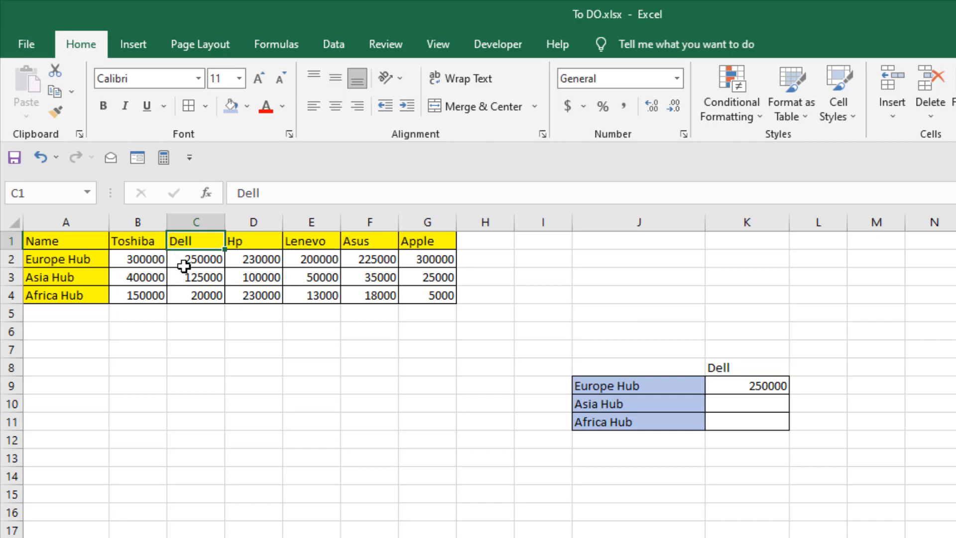
{"action": "left_click", "coordinate": [215, 256]}
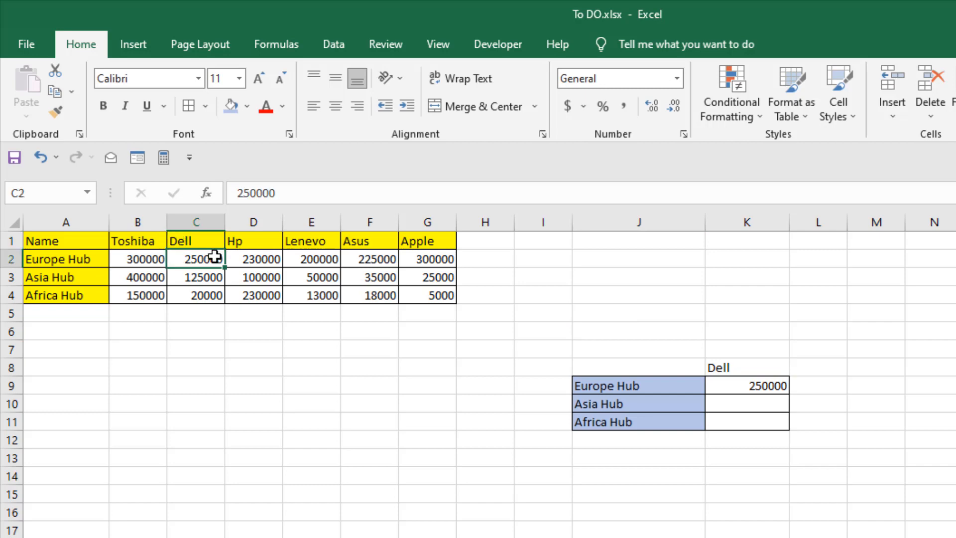
{"action": "left_click", "coordinate": [756, 391]}
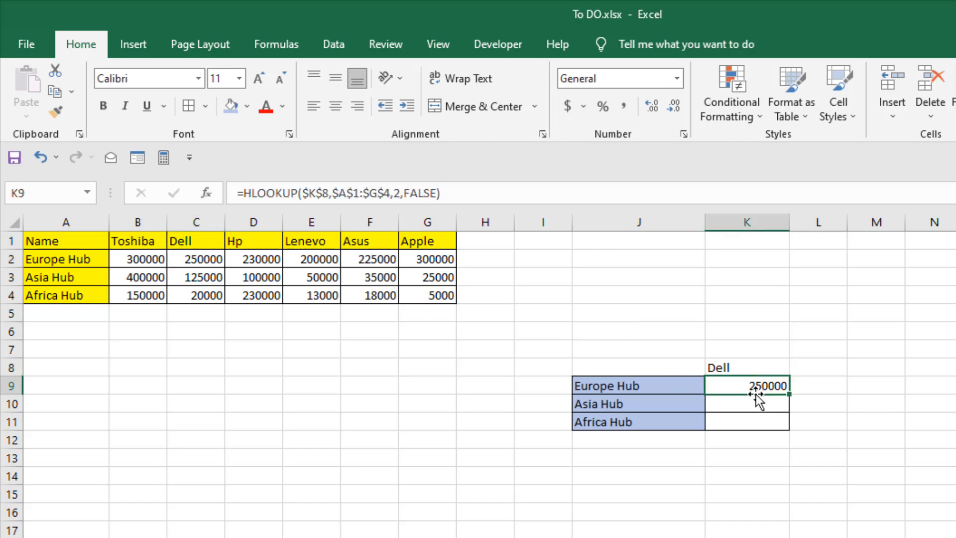
Begin an HLOOKUP formula in K10 for Asia Hub, using the absolute reference $K$8 as the lookup value
{"action": "key", "text": "Return"}
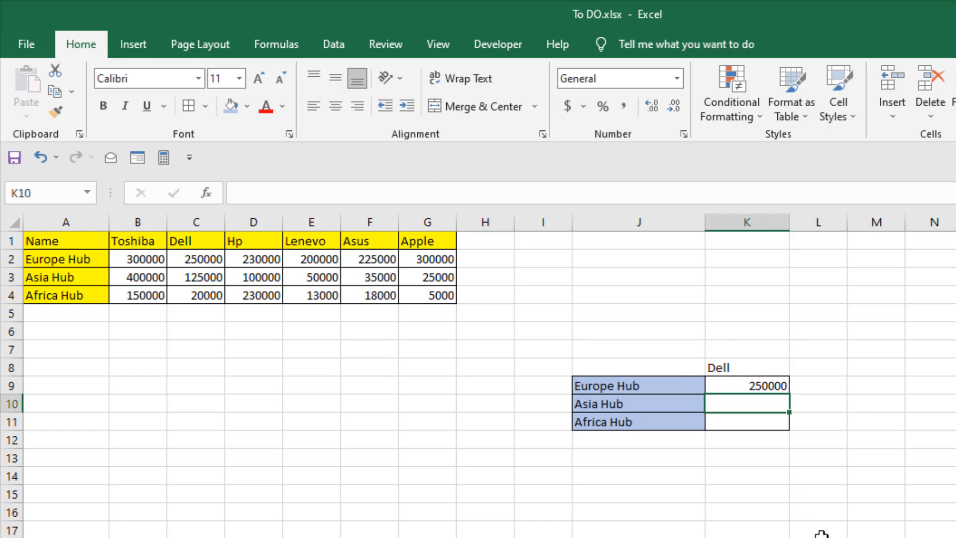
{"action": "type", "text": "="}
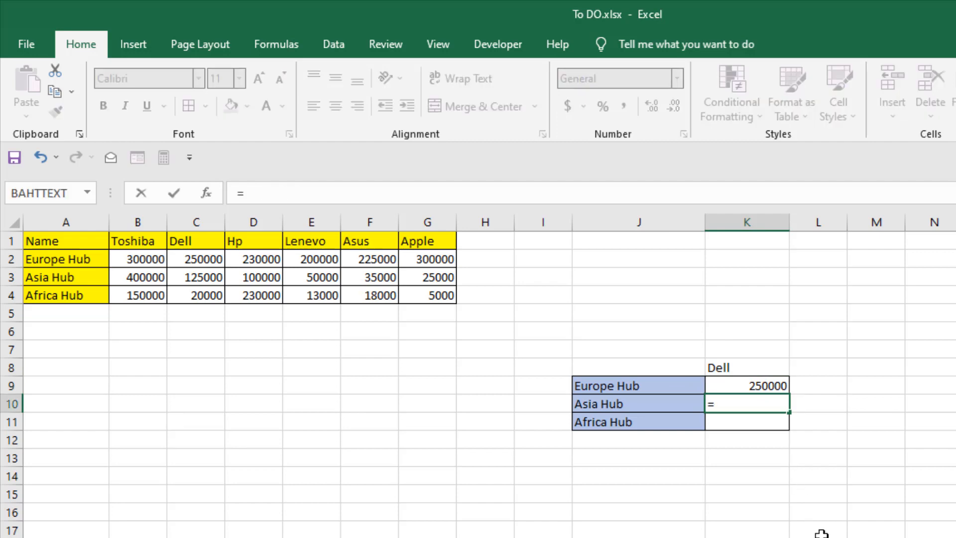
{"action": "type", "text": "h"}
{"action": "double_click", "coordinate": [779, 420]}
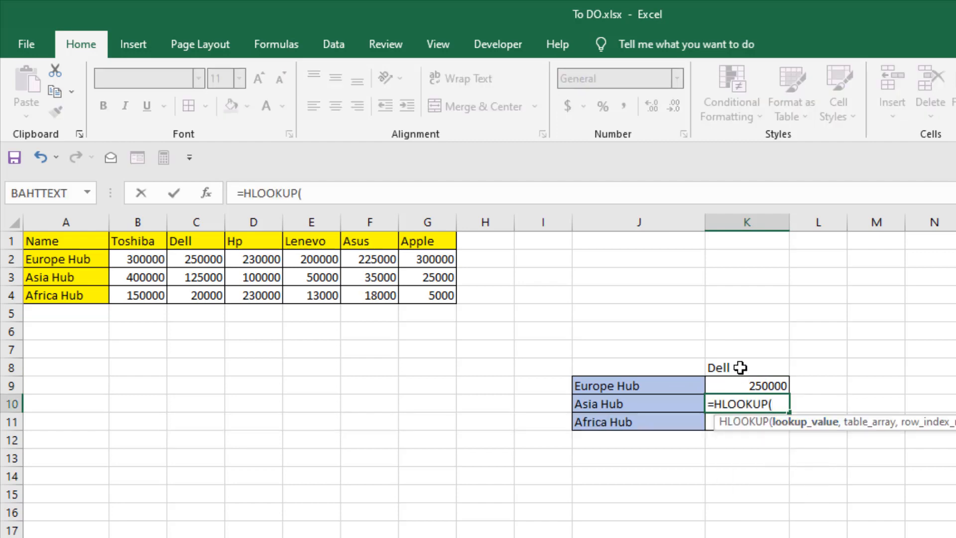
{"action": "left_click", "coordinate": [741, 367]}
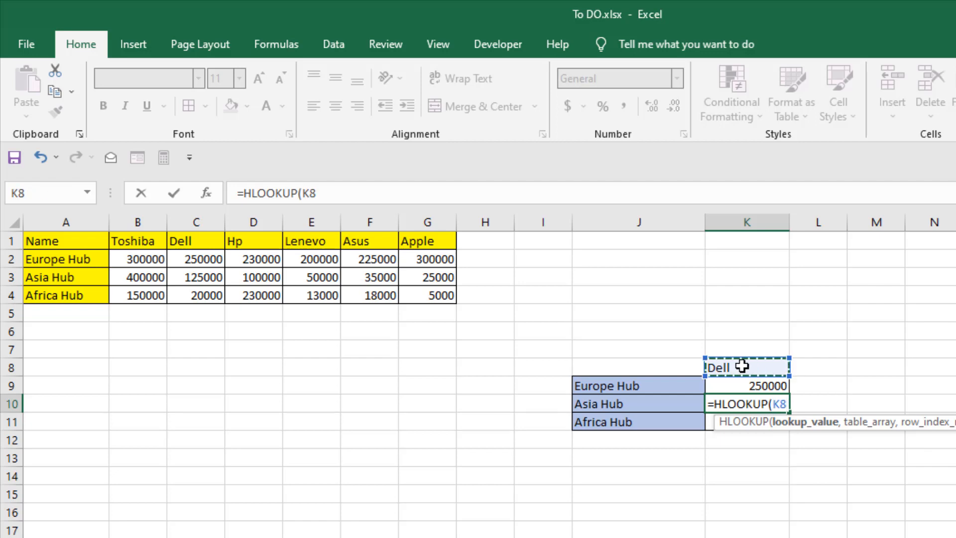
{"action": "key", "text": "F4"}
{"action": "type", "text": ","}
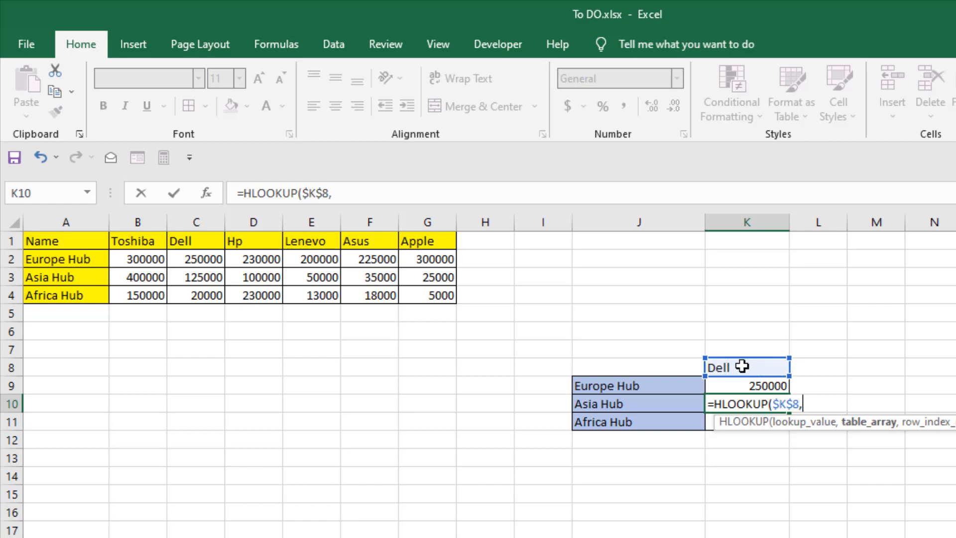
Add the source table as the K10 formula's table array with the absolute range $A$1:$G$4
{"action": "left_click_drag", "start_coordinate": [55, 244], "coordinate": [417, 293]}
{"action": "left_click_drag", "start_coordinate": [838, 404], "coordinate": [803, 404]}
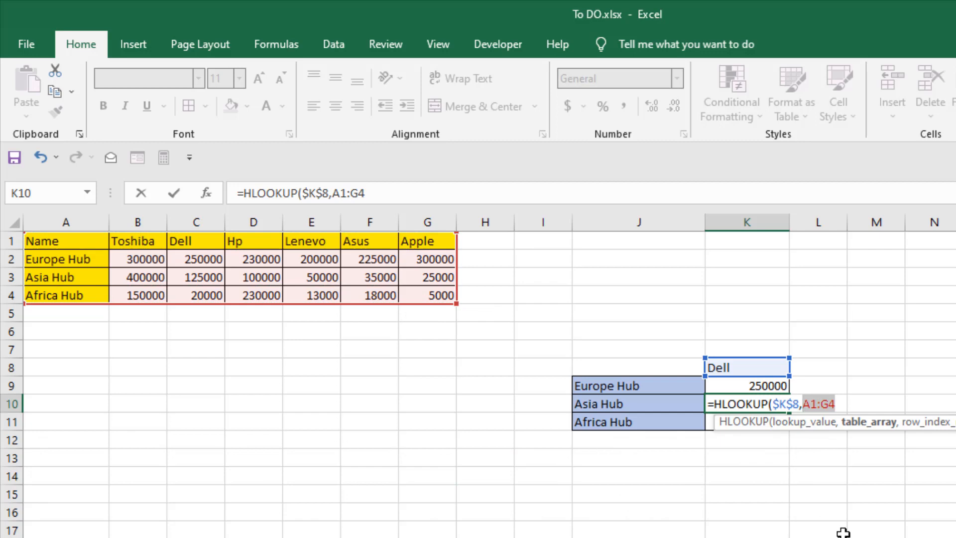
{"action": "key", "text": "F4"}
{"action": "type", "text": ","}
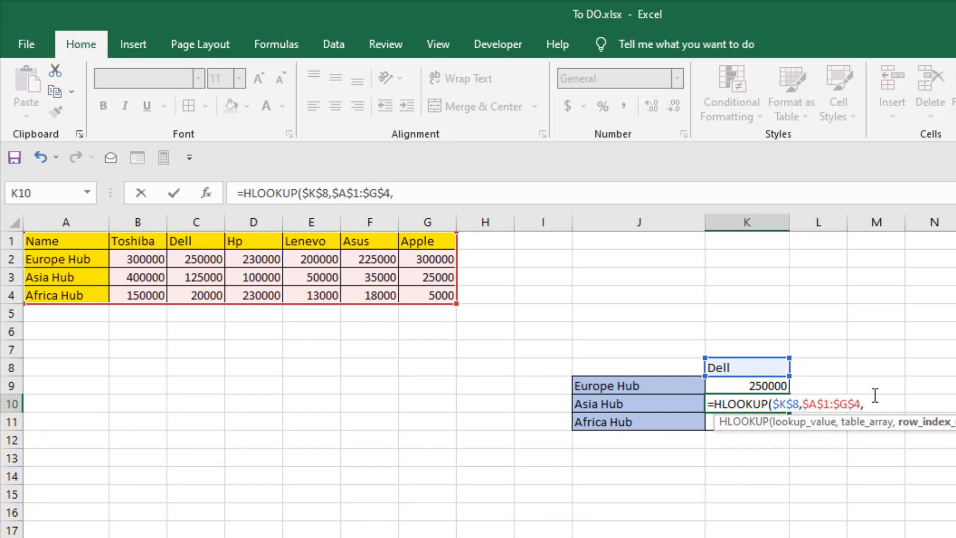
Complete the K10 formula with row index 3 and FALSE for an exact match, and check its result against Dell's Asia Hub figure in C3
{"action": "type", "text": "3,"}
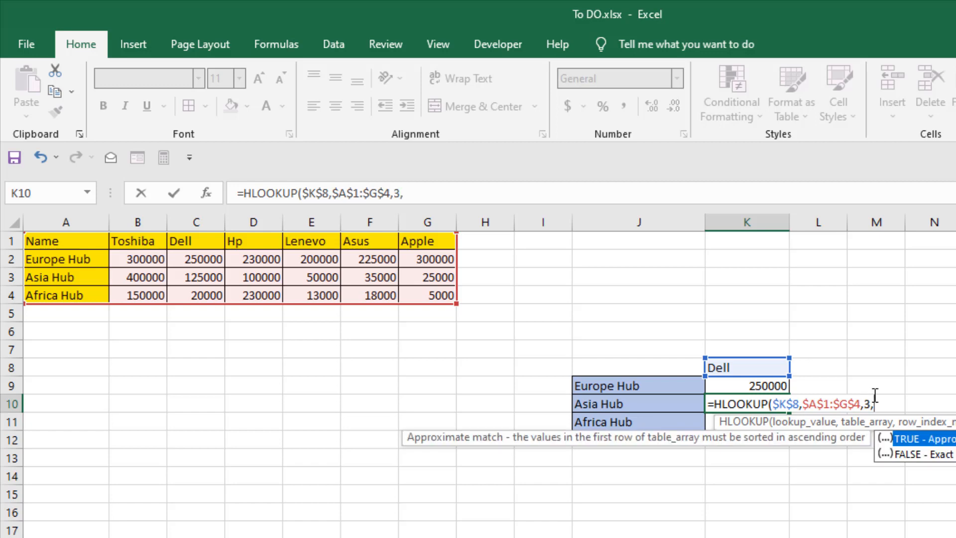
{"action": "double_click", "coordinate": [937, 441]}
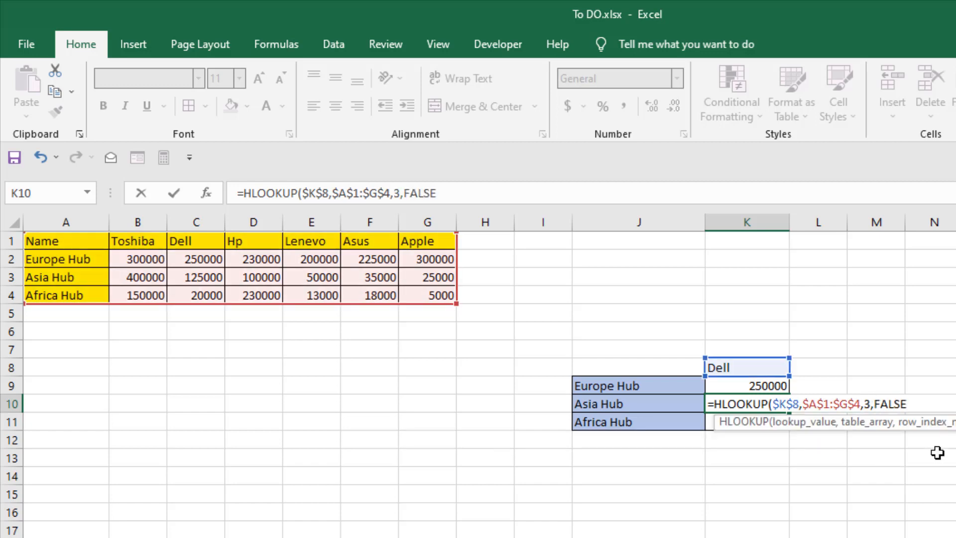
{"action": "type", "text": ")"}
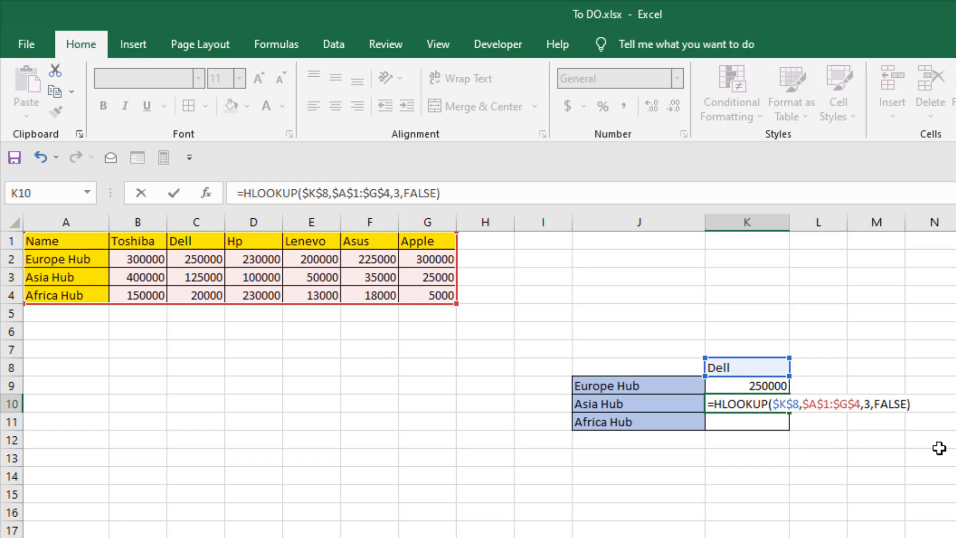
{"action": "key", "text": "Return"}
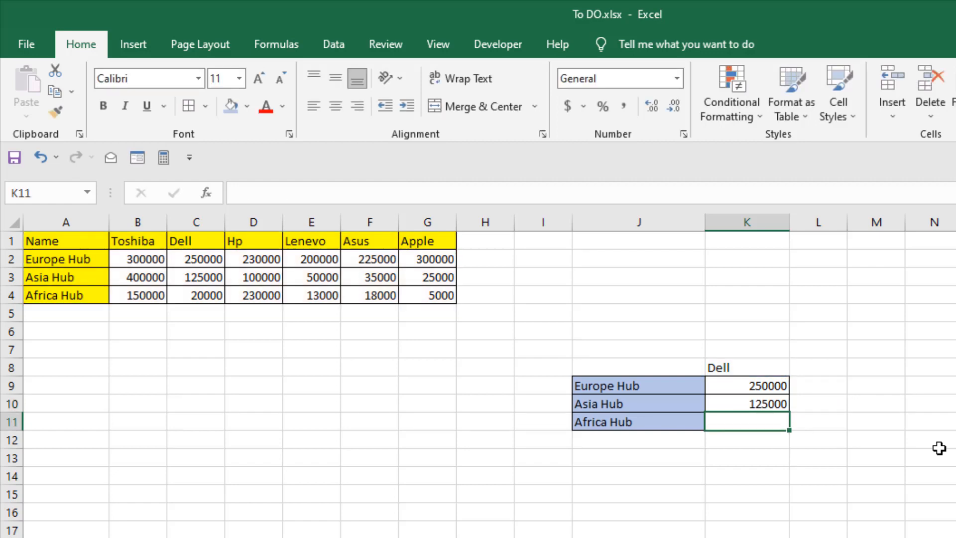
{"action": "left_click", "coordinate": [746, 400]}
{"action": "left_click", "coordinate": [203, 274]}
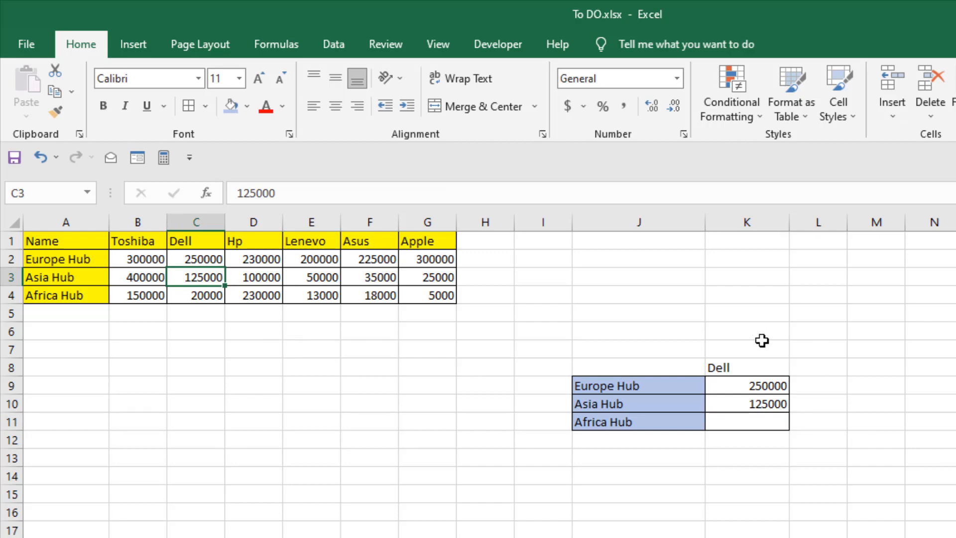
Change the lookup name in K8 to Hp and check the Europe Hub and Asia Hub formulas in K9 and K10
{"action": "left_click", "coordinate": [747, 368]}
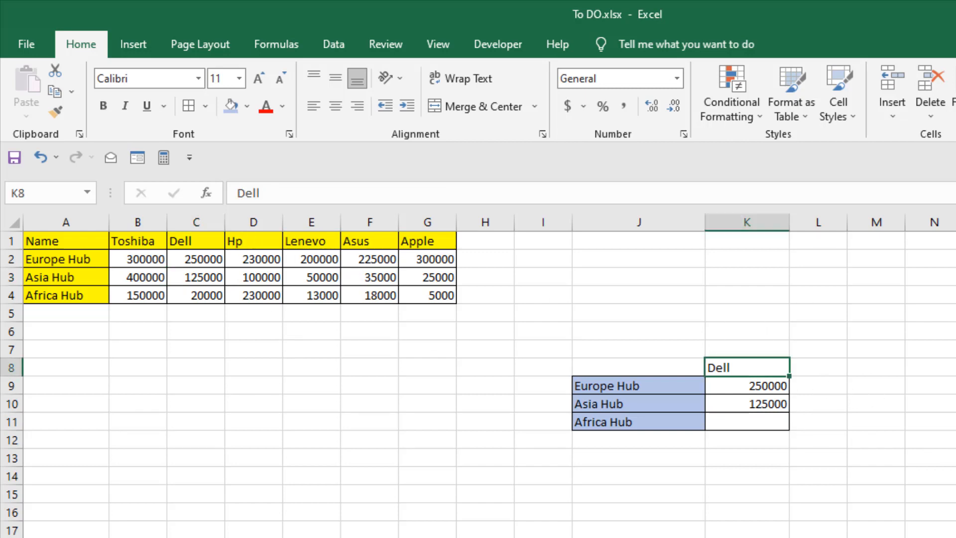
{"action": "type", "text": "Hp"}
{"action": "left_click", "coordinate": [926, 493]}
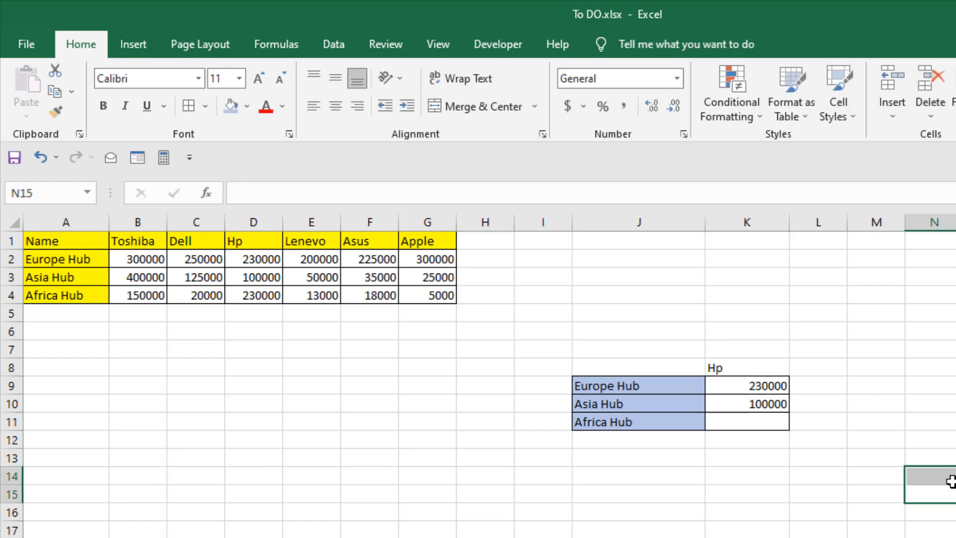
{"action": "left_click", "coordinate": [742, 390]}
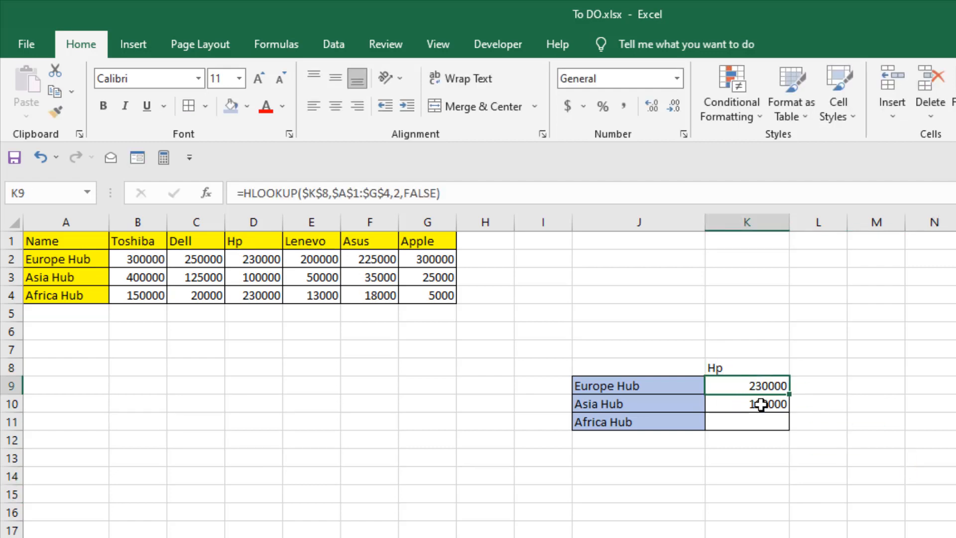
{"action": "left_click", "coordinate": [754, 403]}
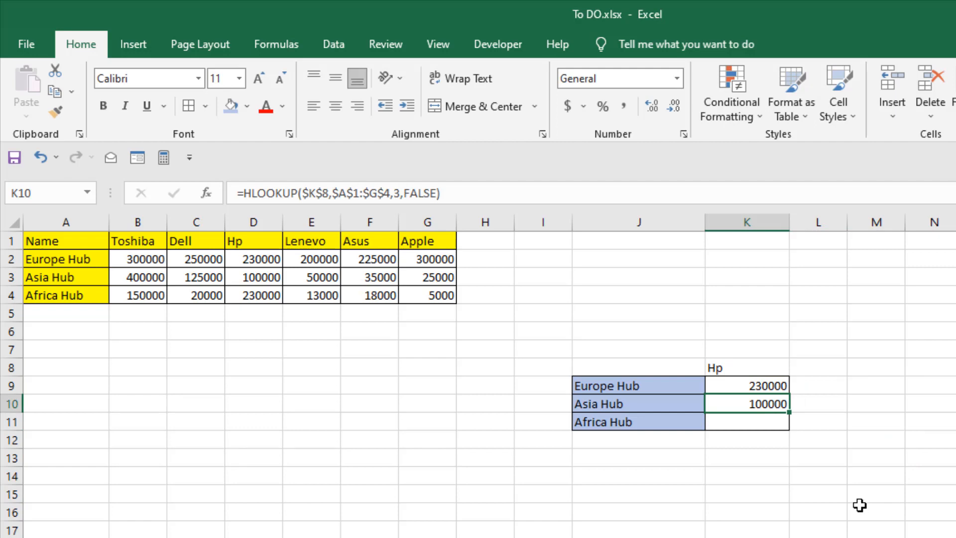